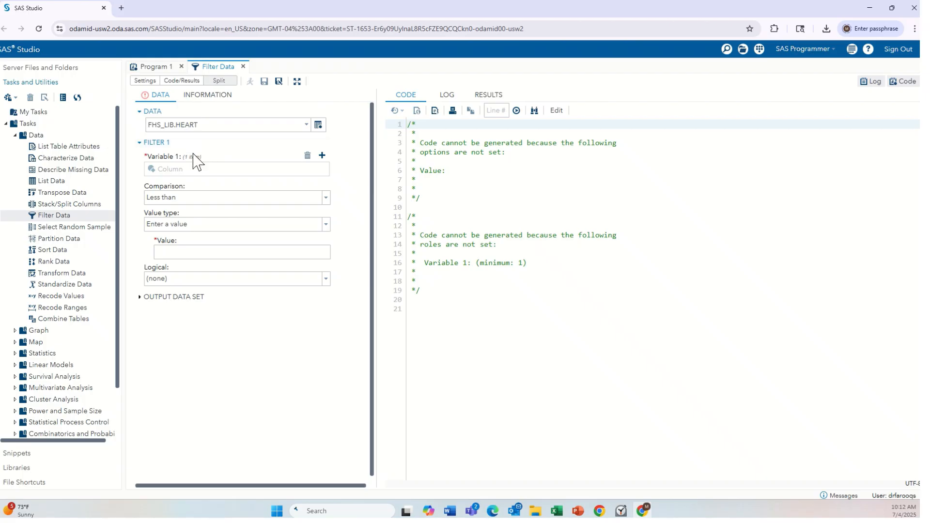
Add Systolic as the first filter variable
click(322, 155)
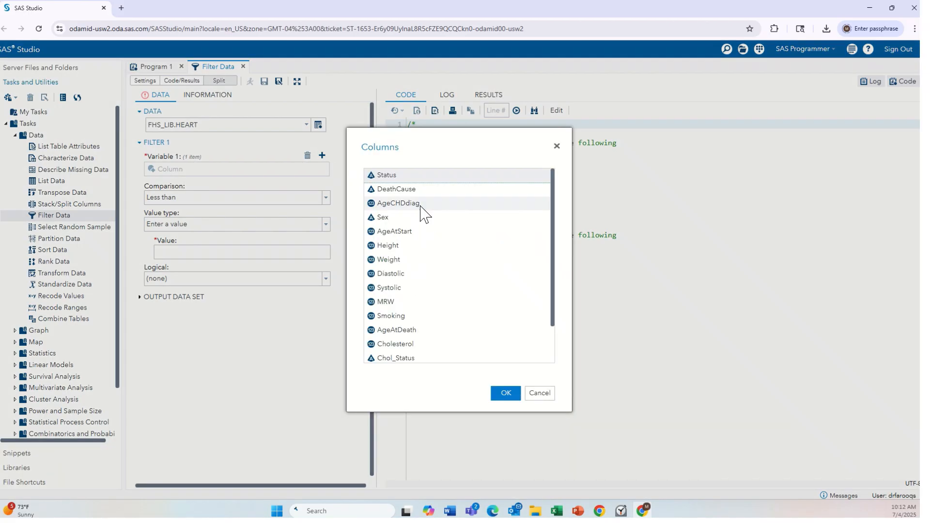
click(409, 290)
click(512, 401)
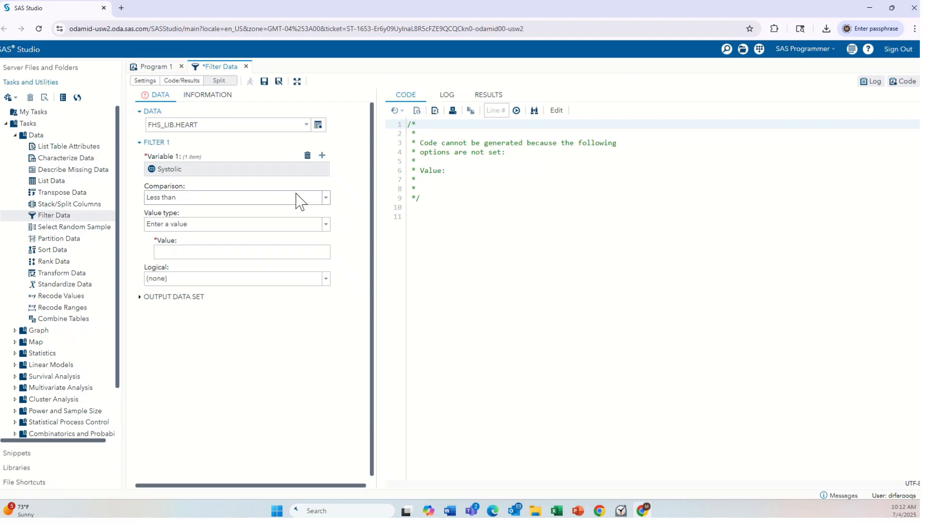
Set the first filter's comparison to Greater than or equal
click(324, 200)
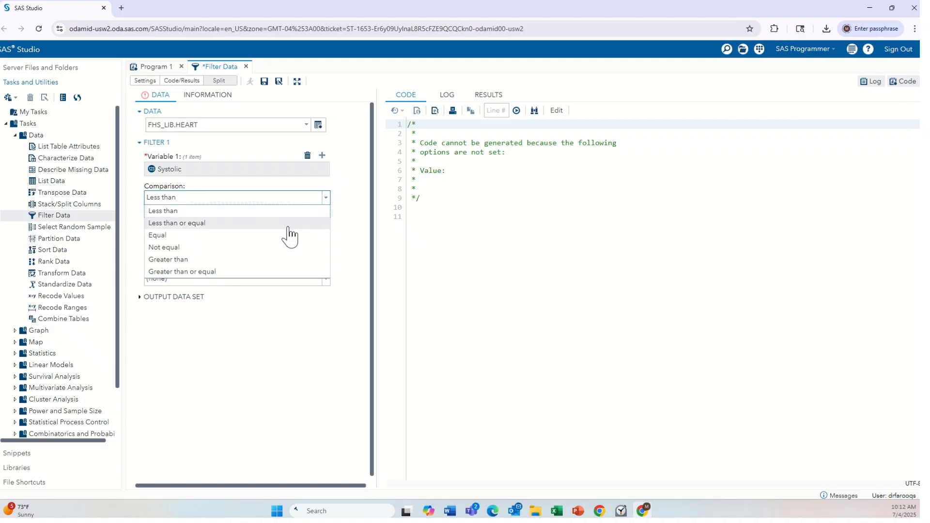
click(266, 260)
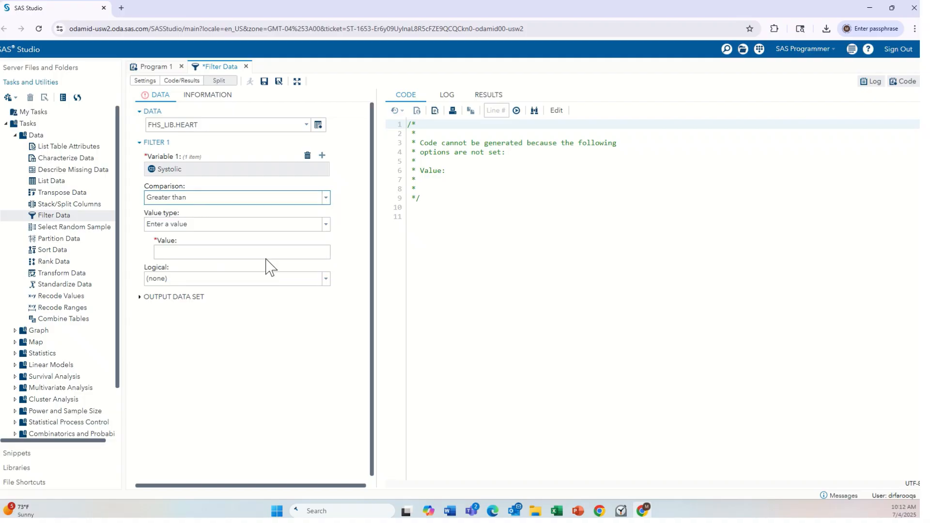
click(327, 197)
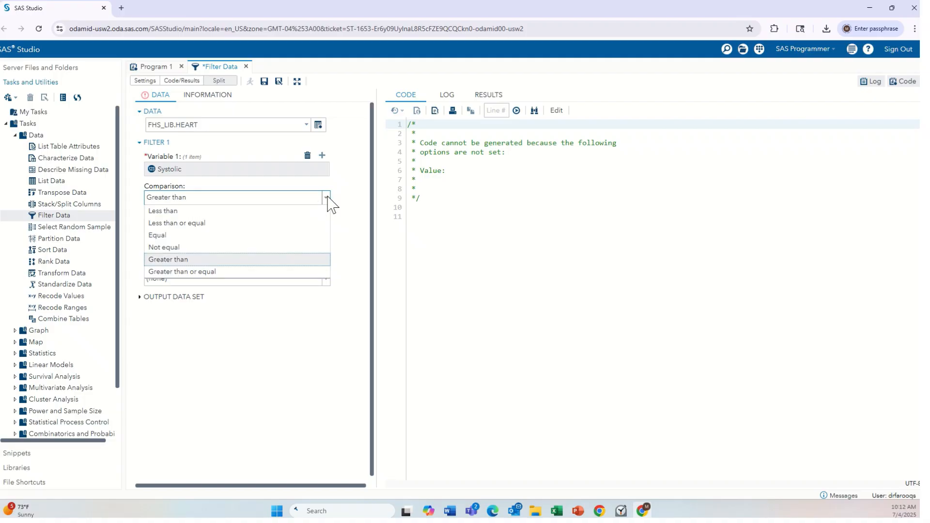
click(261, 274)
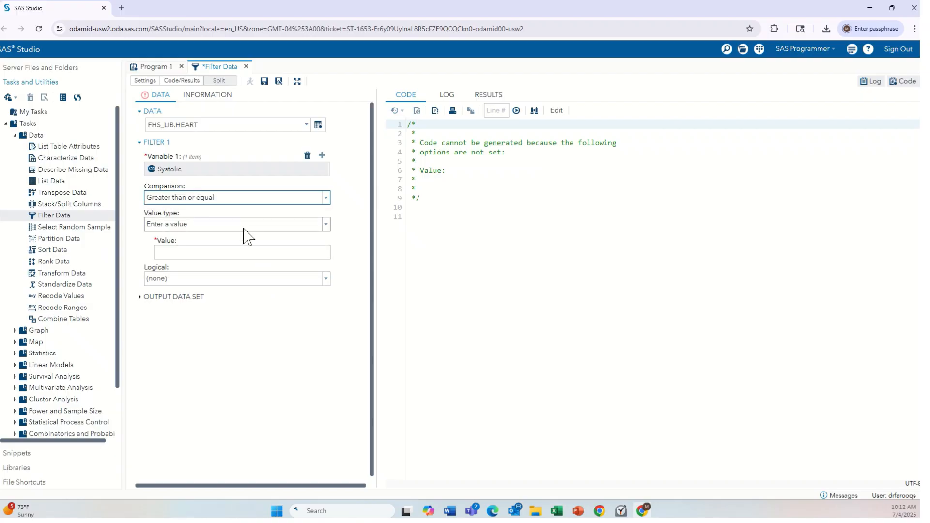
Keep the value type as Enter a value and set the first filter's value to 140
click(281, 227)
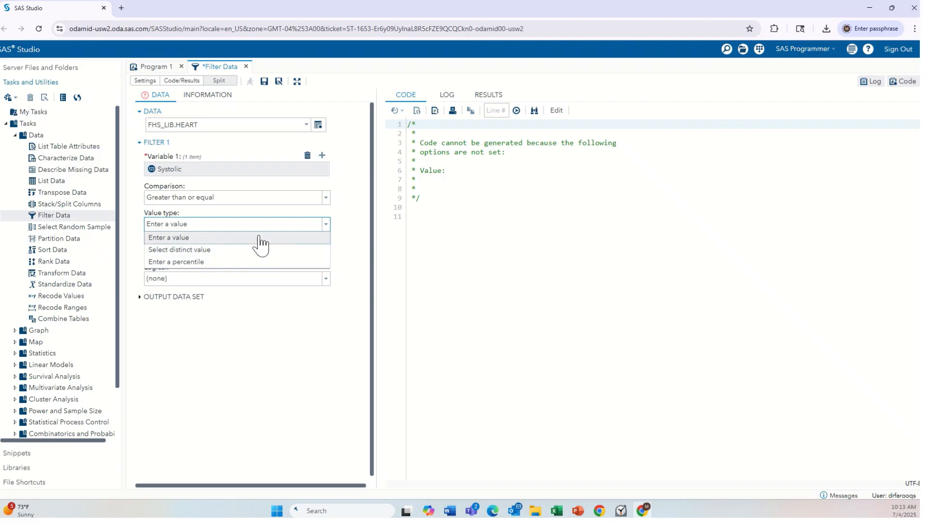
click(260, 239)
click(229, 253)
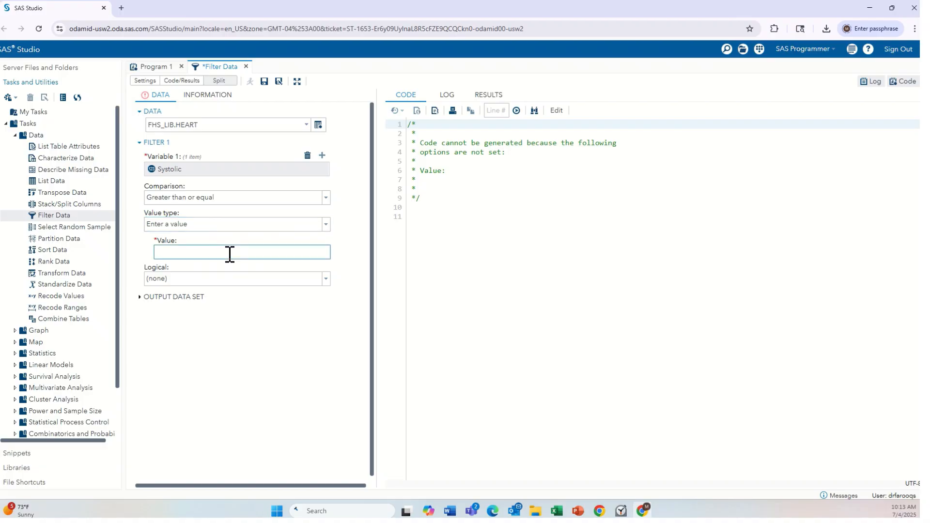
text(140)
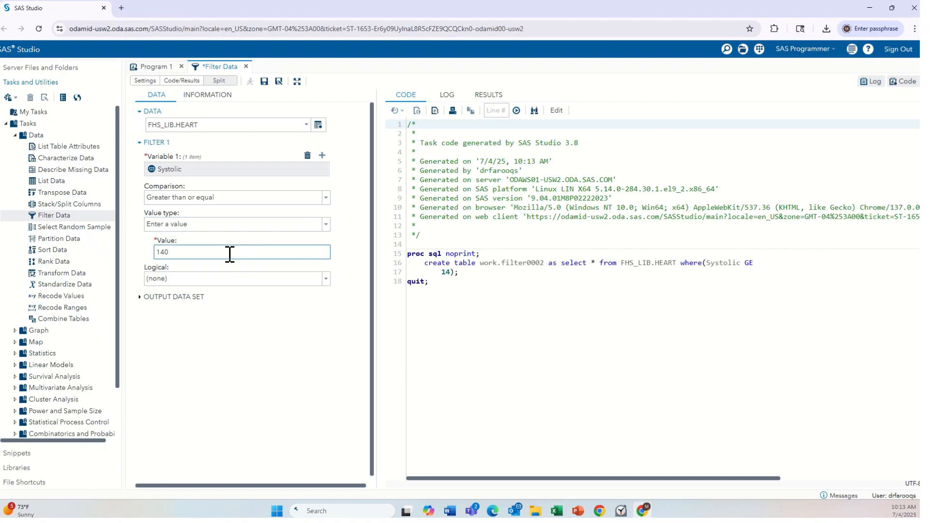
Set the first filter's logical operator to OR to add a second filter
click(225, 357)
click(326, 279)
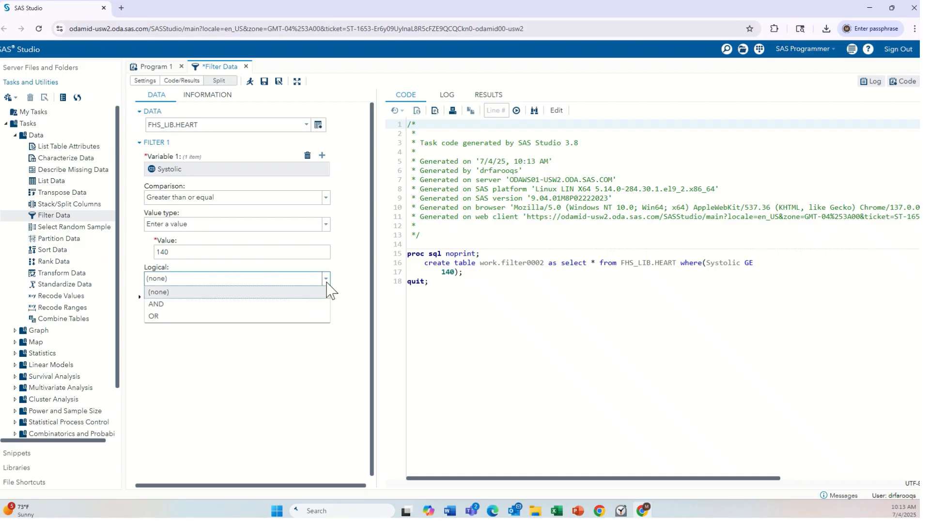
click(289, 318)
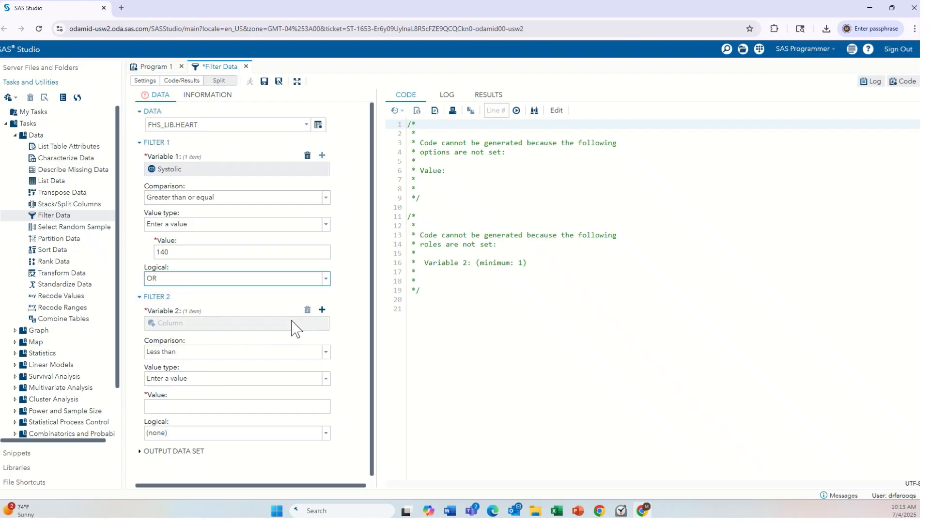
Add Diastolic as the second filter variable
click(322, 310)
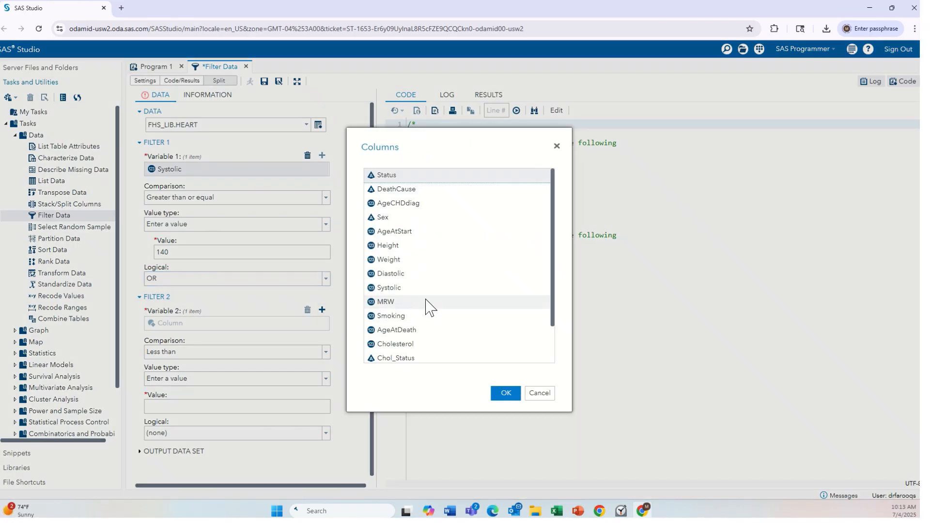
scroll(433, 328, down, 2)
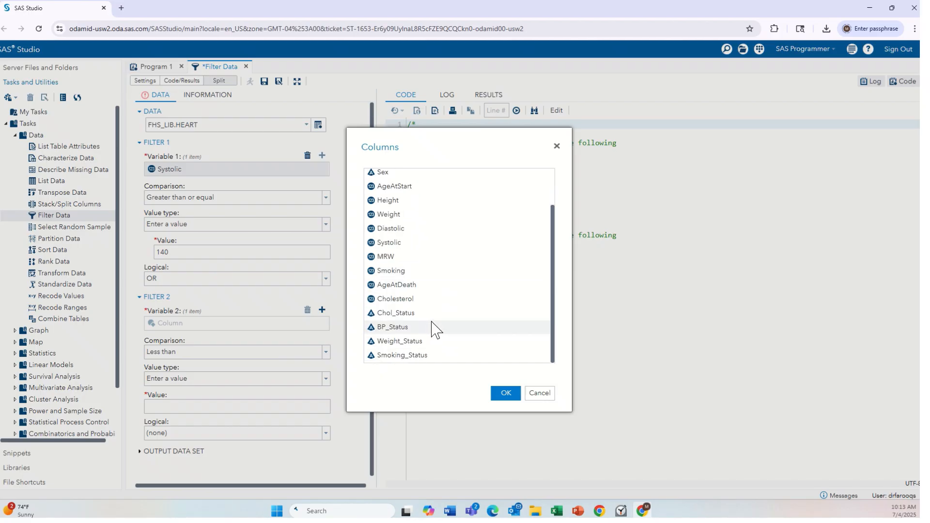
click(435, 230)
click(504, 393)
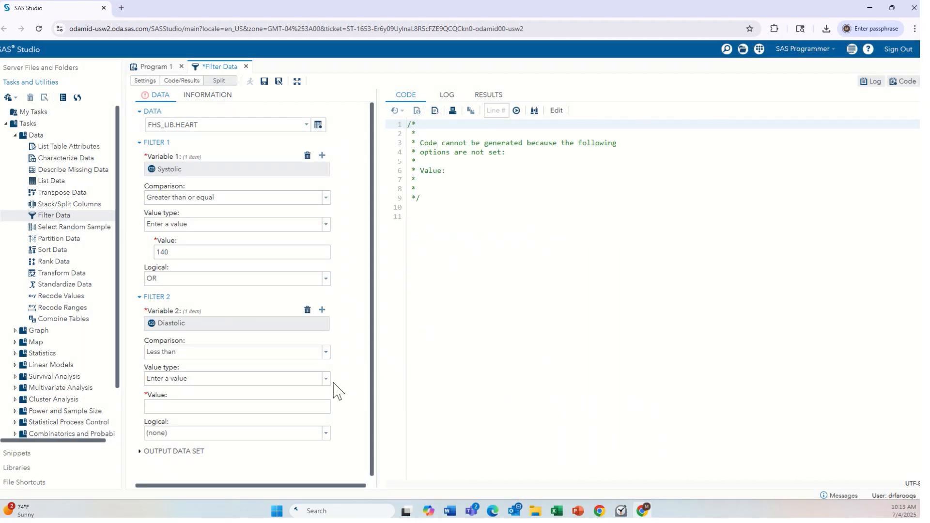
Set the second filter's comparison to Greater than or equal
click(326, 354)
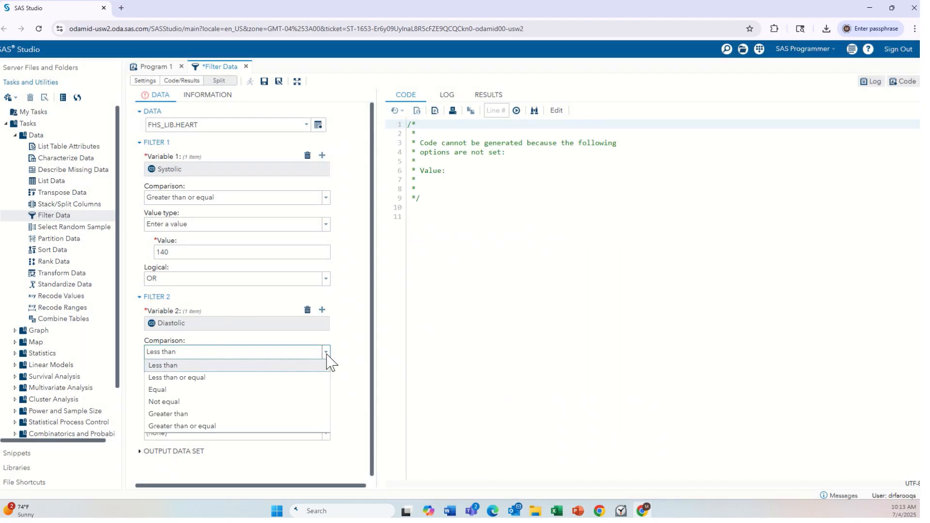
click(261, 427)
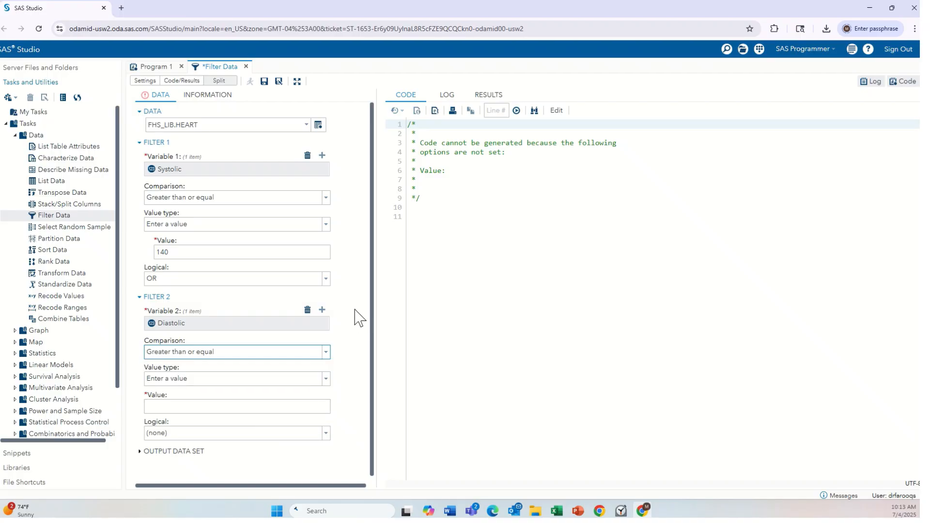
Keep the value type as Enter a value and set the second filter's value to 90
scroll(357, 316, down, 1)
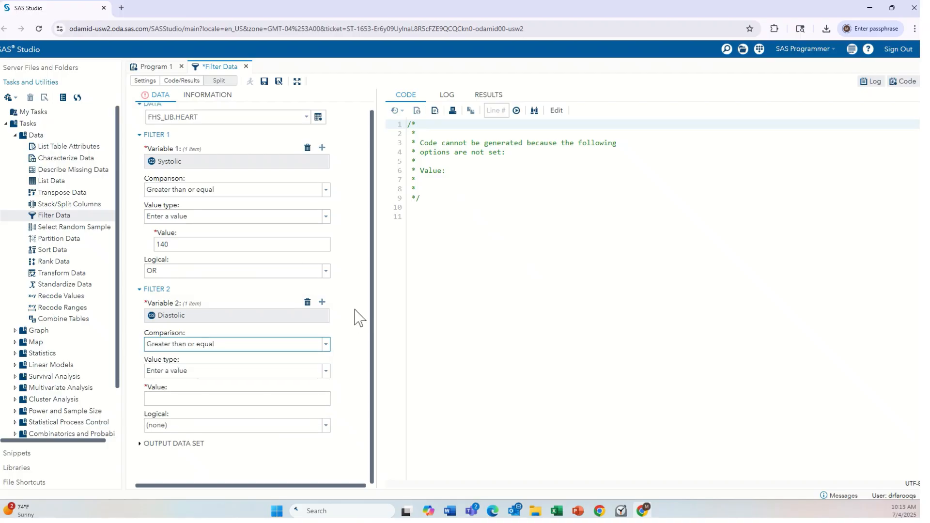
click(211, 371)
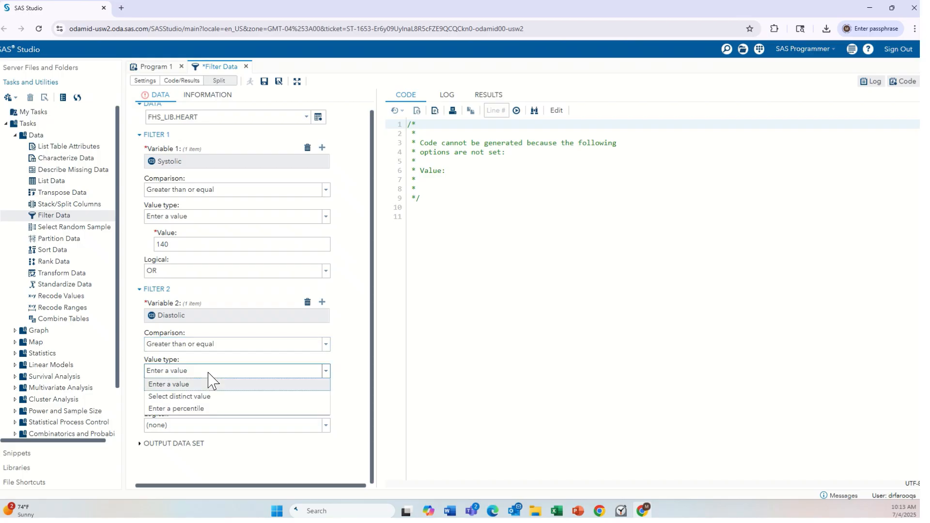
click(211, 383)
click(205, 400)
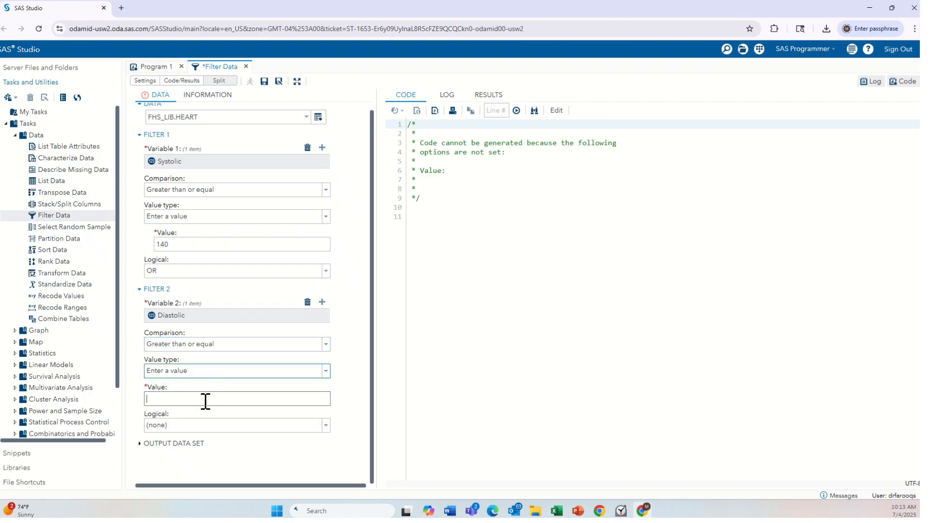
text(90)
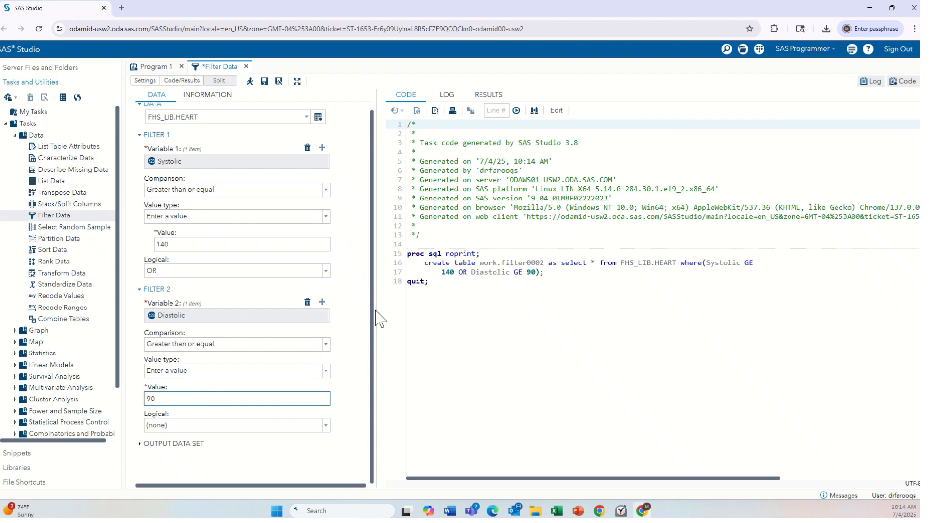
Expand the output data set options and name the output data set FHS_Lib.Heart2
click(139, 445)
scroll(332, 382, down, 1)
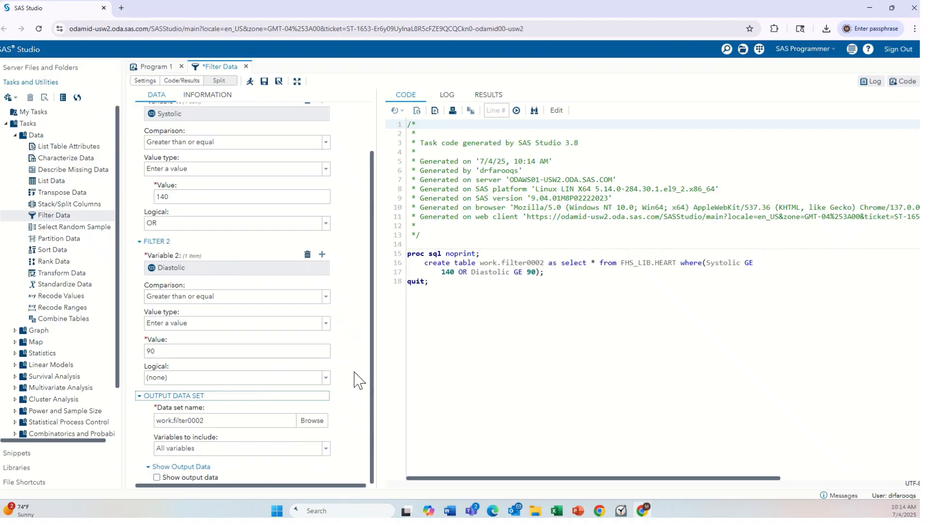
triple_click(246, 425)
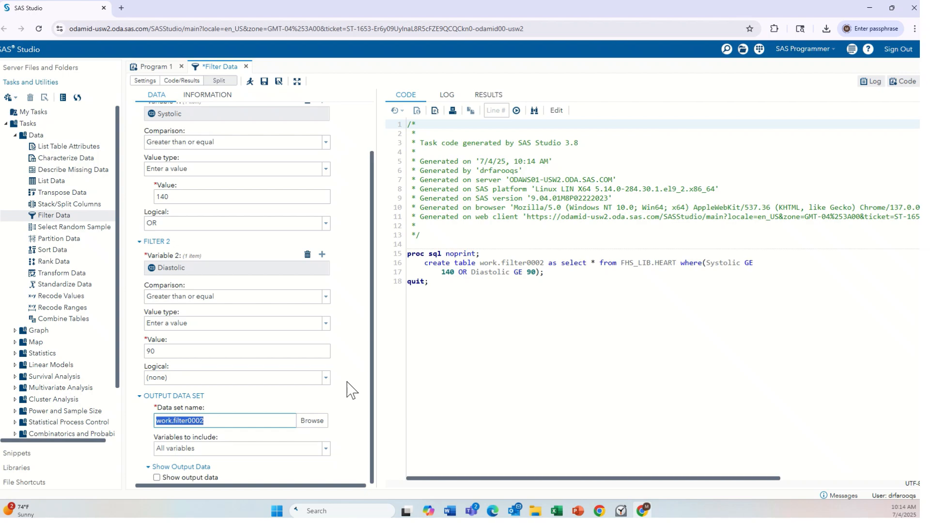
text(F)
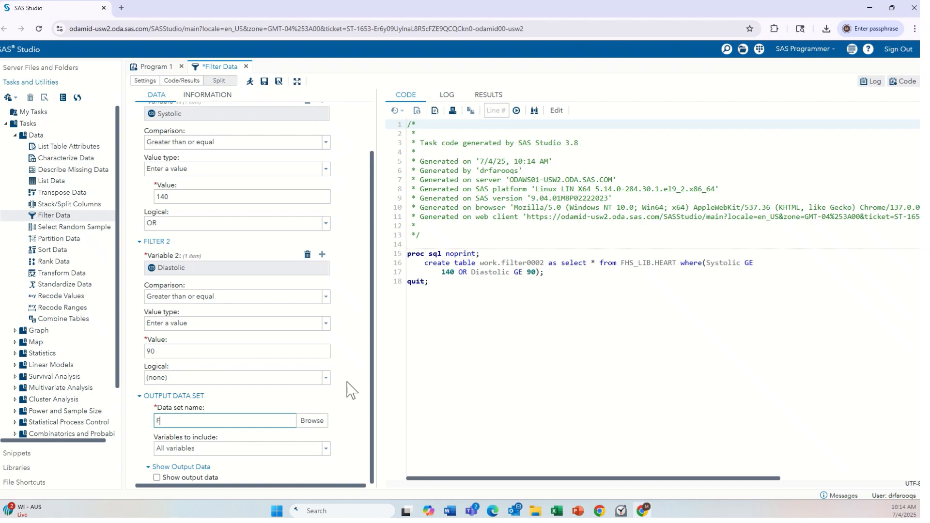
text(HS_)
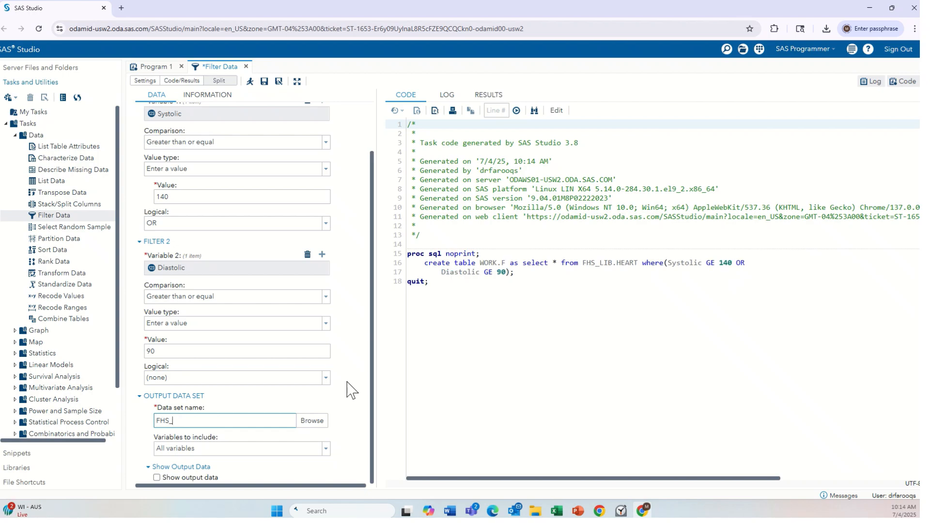
text(LI)
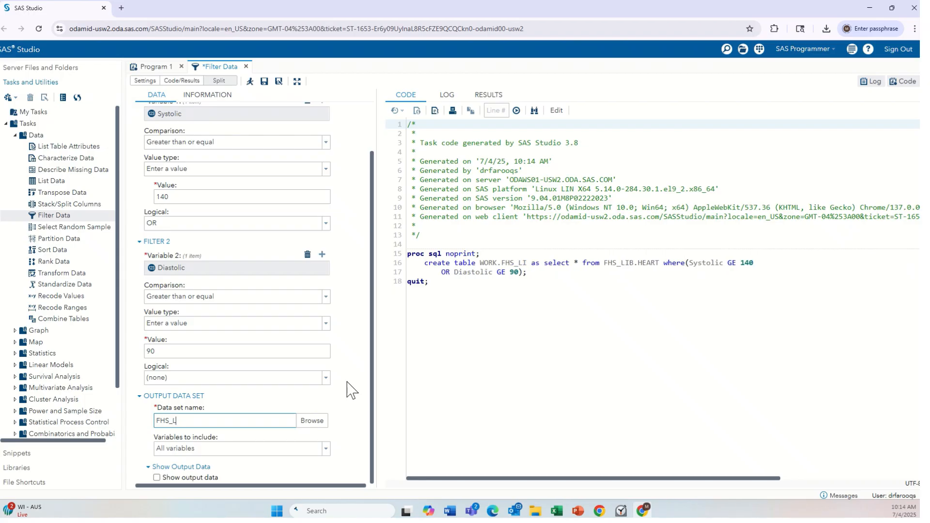
text(ib.Heart)
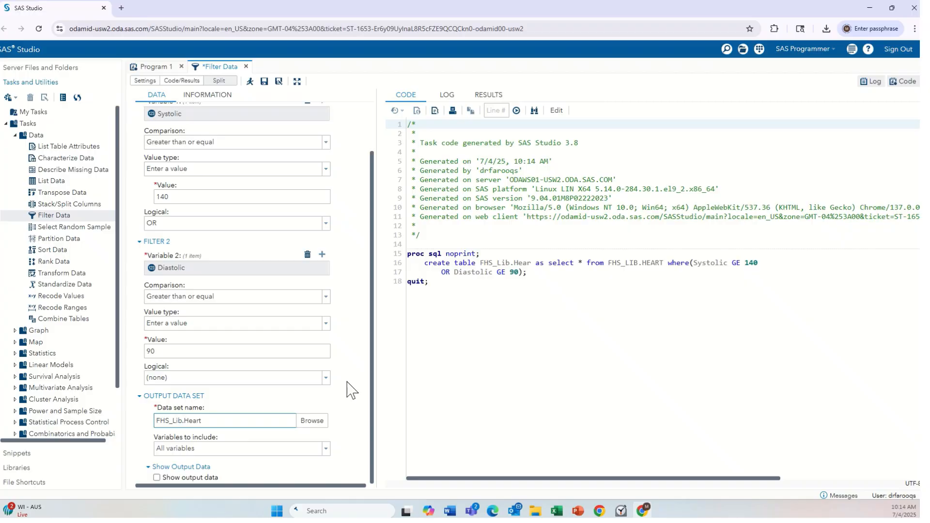
text(2)
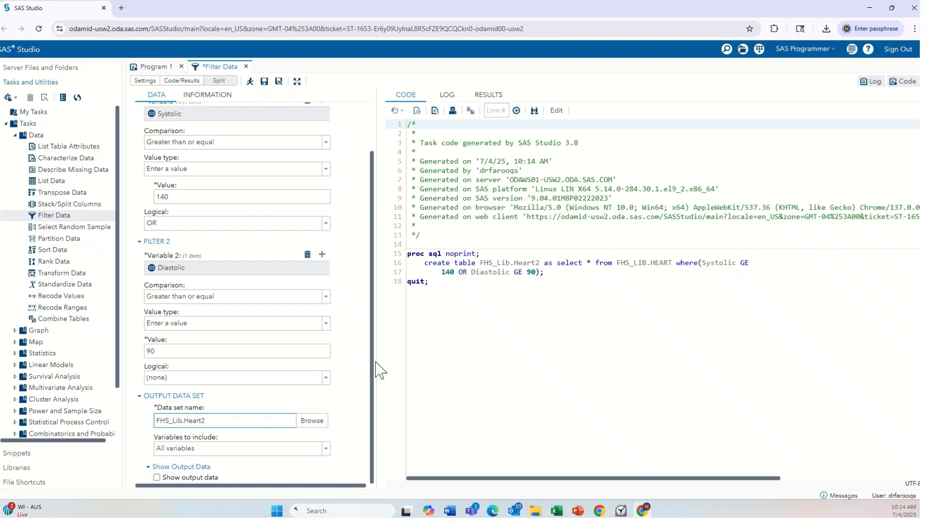
click(318, 450)
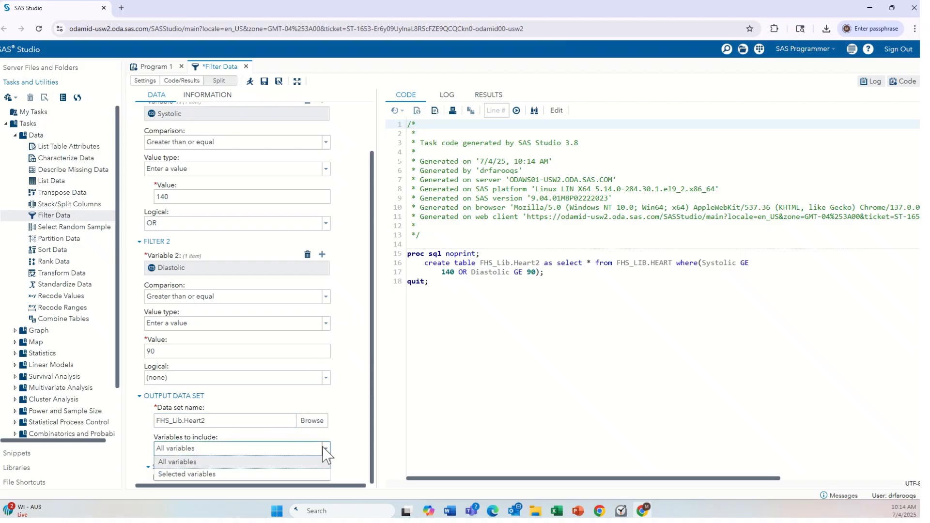
click(215, 475)
scroll(353, 384, down, 5)
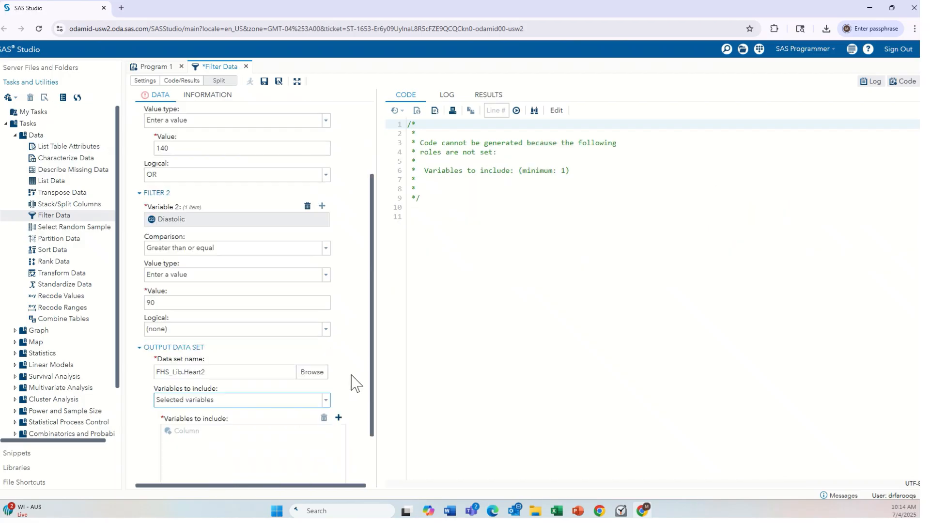
click(338, 350)
scroll(447, 271, down, 2)
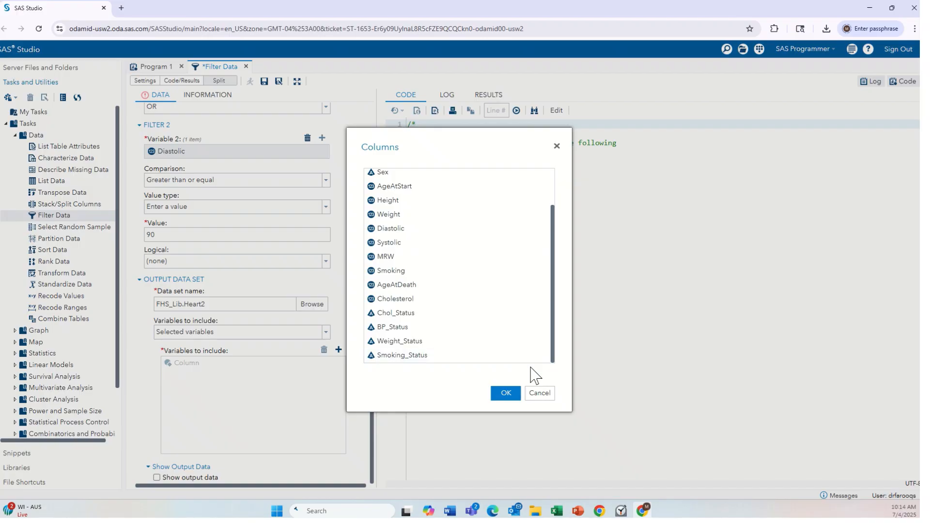
click(536, 395)
click(324, 332)
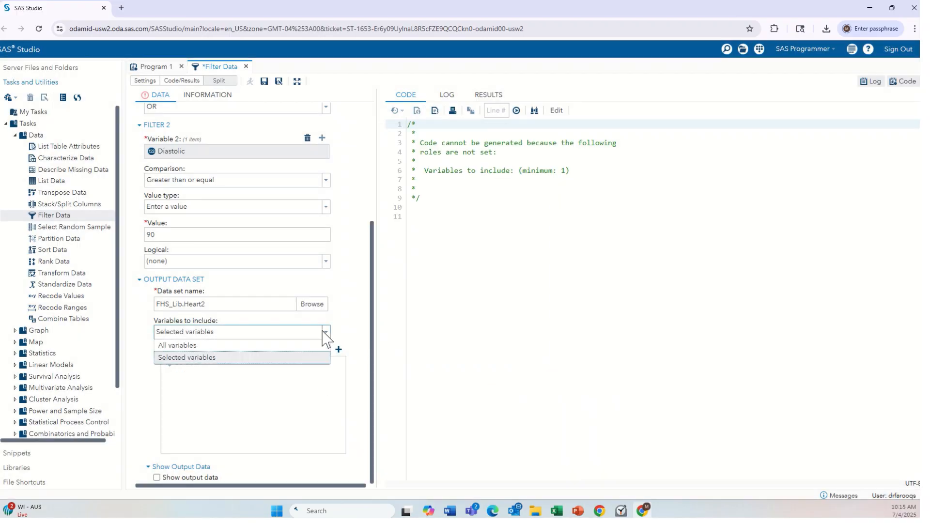
click(280, 344)
Run the filter task, agreeing to overwrite the existing FHS_Lib.Heart2 data set
scroll(348, 276, up, 2)
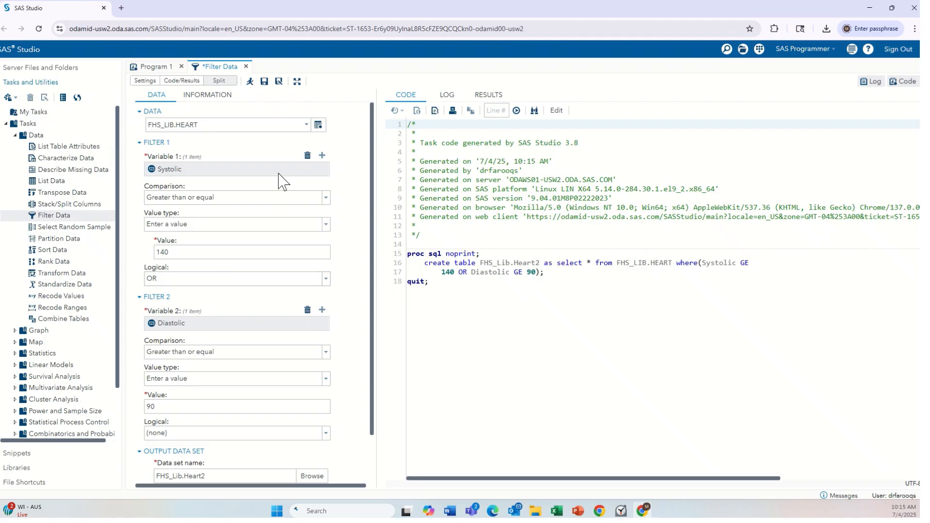
click(250, 86)
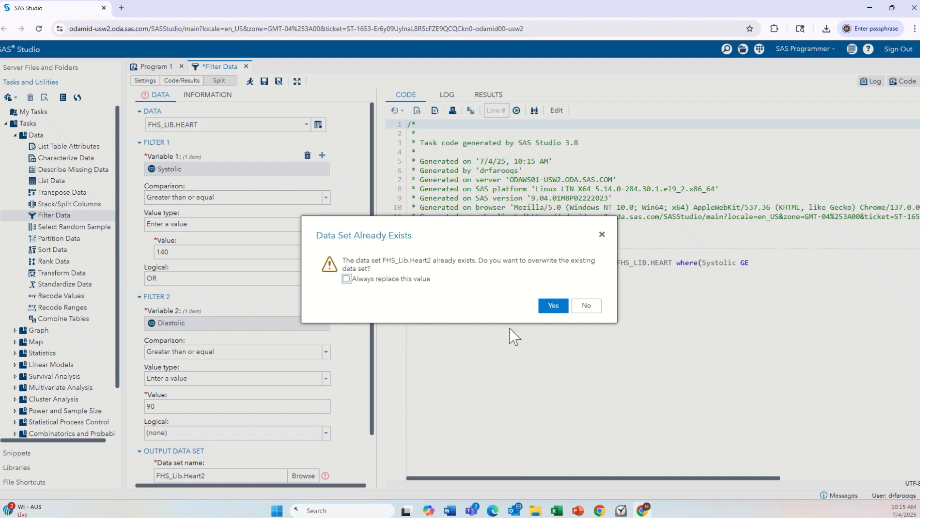
click(553, 306)
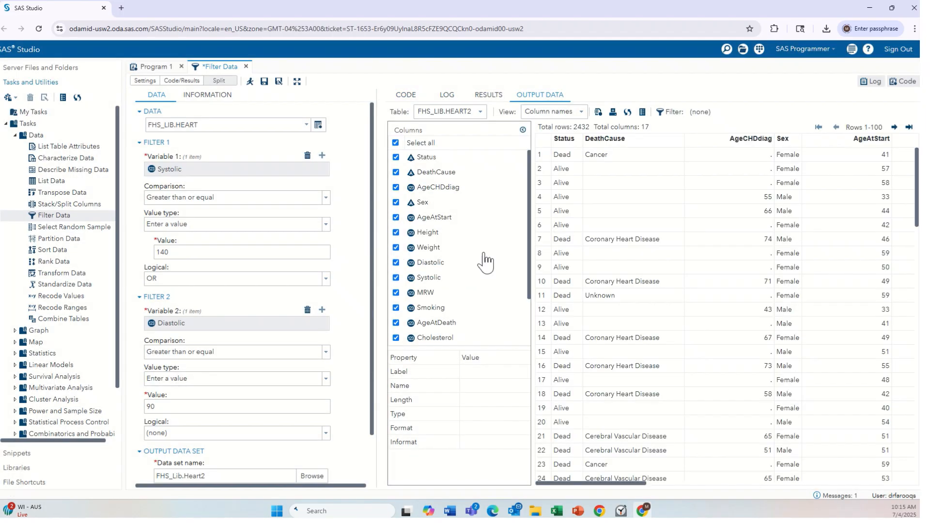
Open the heart2.sas7bdat table from the FHS folder in the server files
click(5, 70)
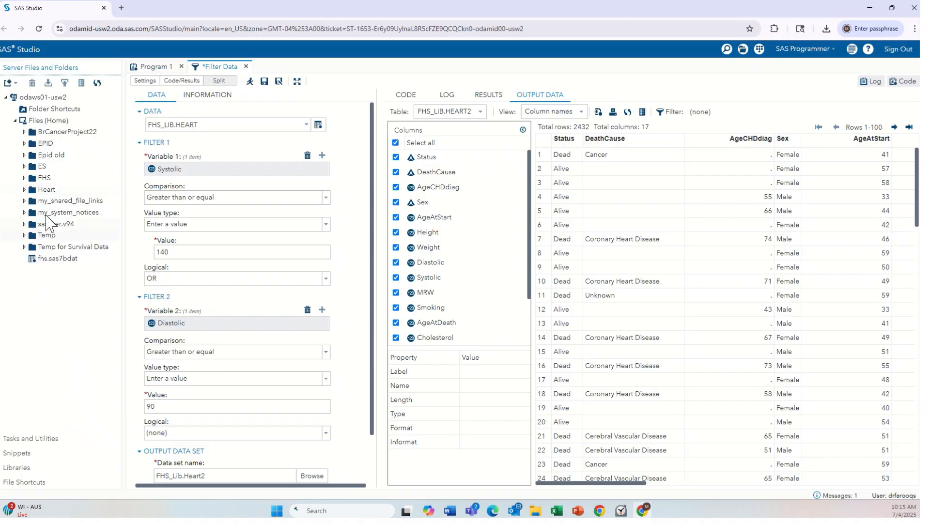
click(24, 178)
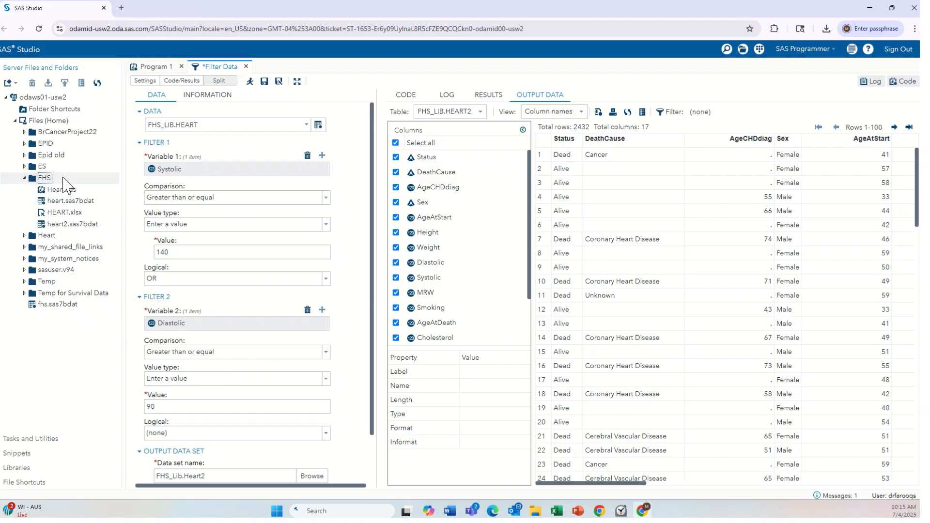
double_click(76, 226)
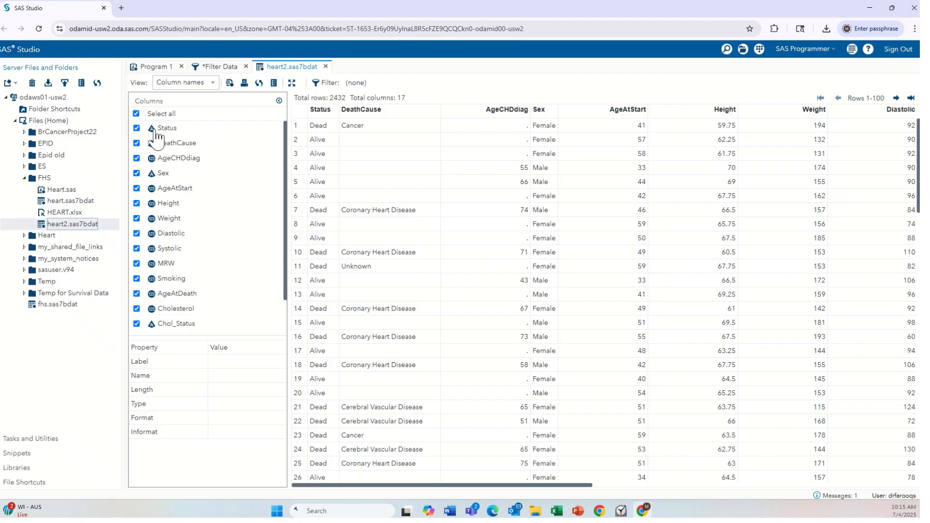
Deselect all columns in the table view and show only Diastolic and Systolic
click(136, 113)
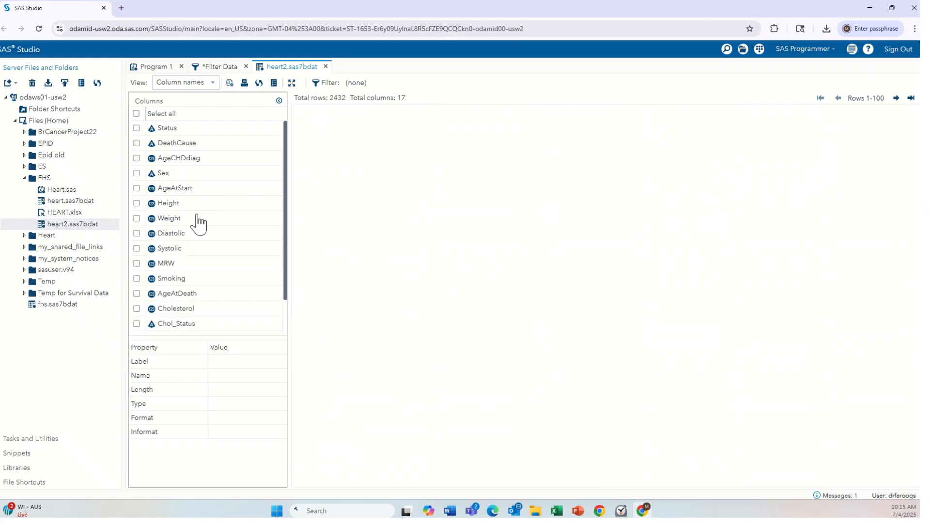
click(137, 248)
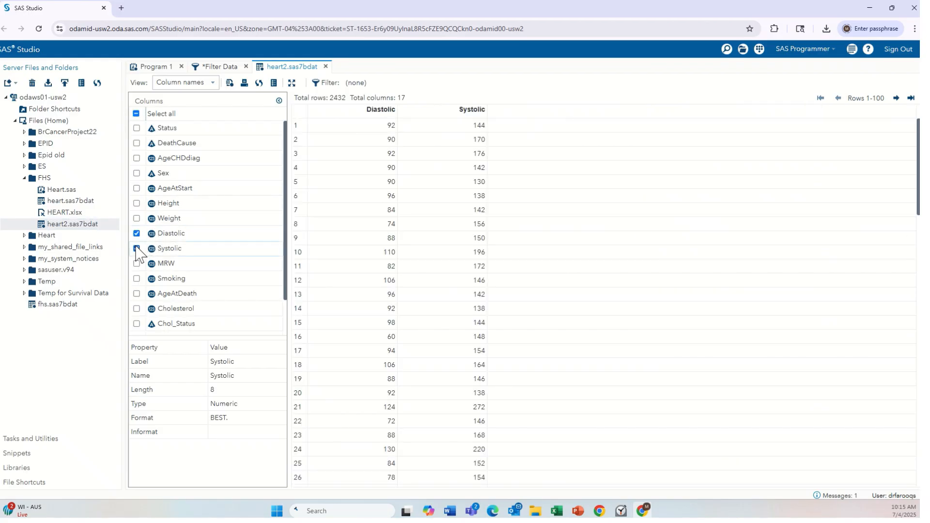